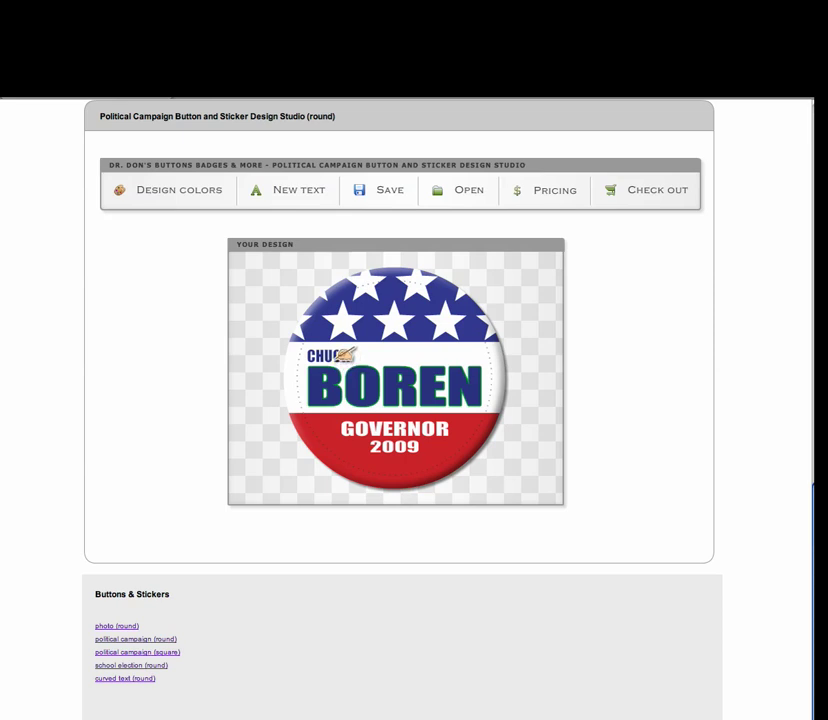
Select the CHUCK first-name line on the button to edit its text settings.
{"action": "left_click", "coordinate": [338, 354]}
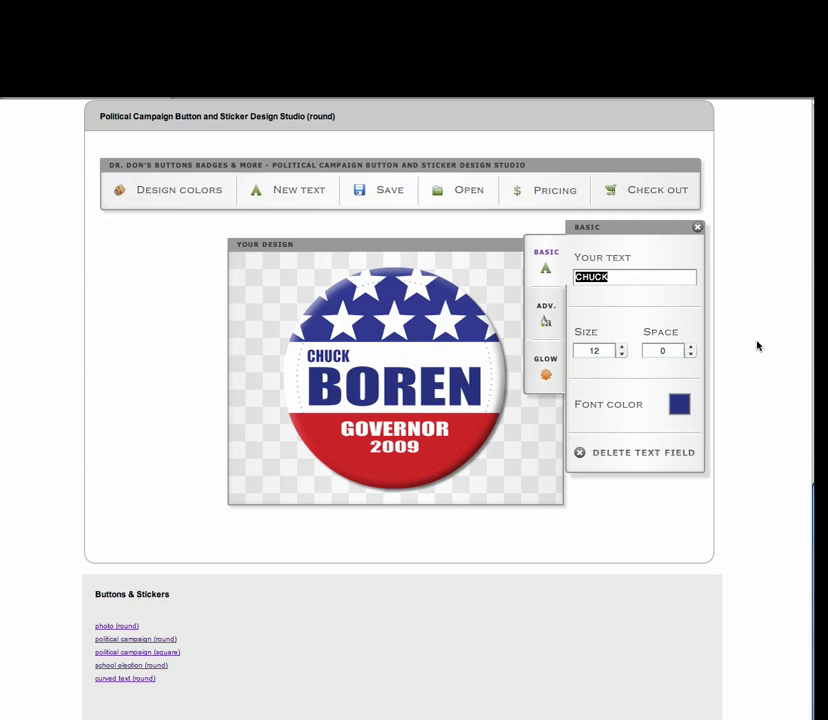
Change the first-name text to GEORGE, keeping its size at 12.
{"action": "type", "text": "GEORGE"}
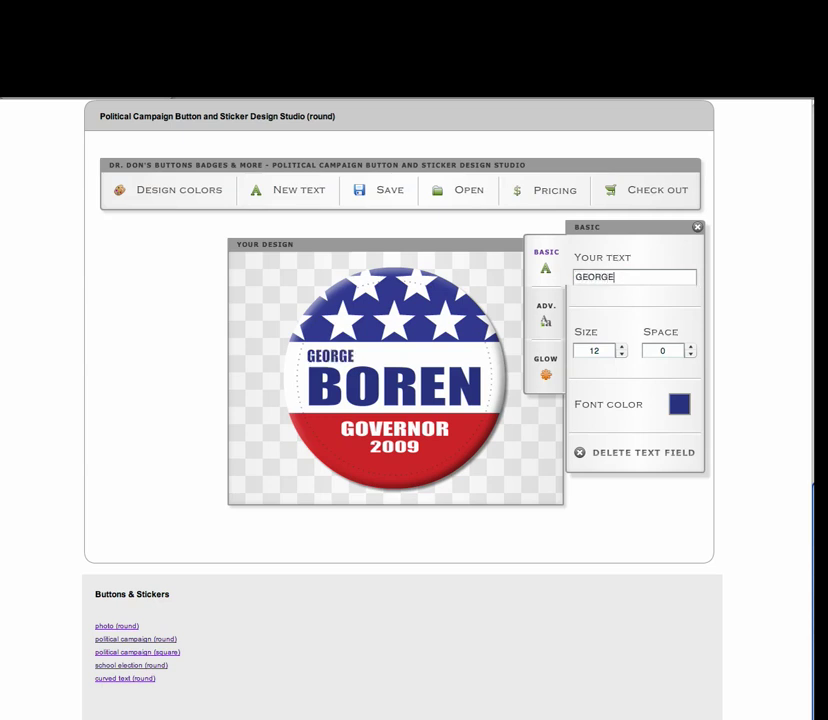
{"action": "left_click", "coordinate": [621, 355]}
{"action": "left_click", "coordinate": [621, 355]}
{"action": "left_click", "coordinate": [621, 355]}
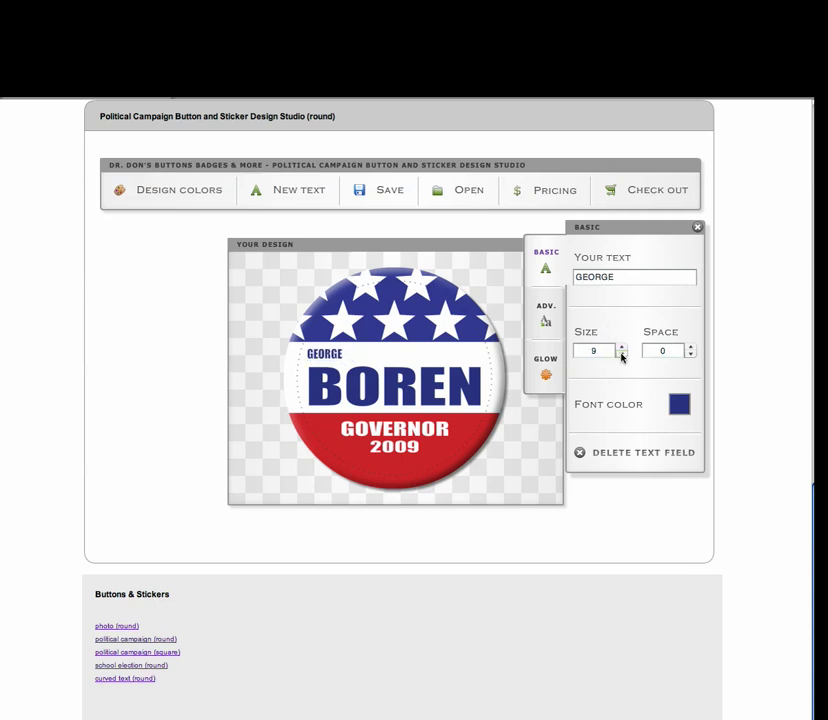
{"action": "left_click", "coordinate": [621, 355]}
{"action": "left_click", "coordinate": [621, 346]}
{"action": "left_click", "coordinate": [621, 346]}
{"action": "left_click", "coordinate": [621, 346]}
{"action": "left_click", "coordinate": [621, 346]}
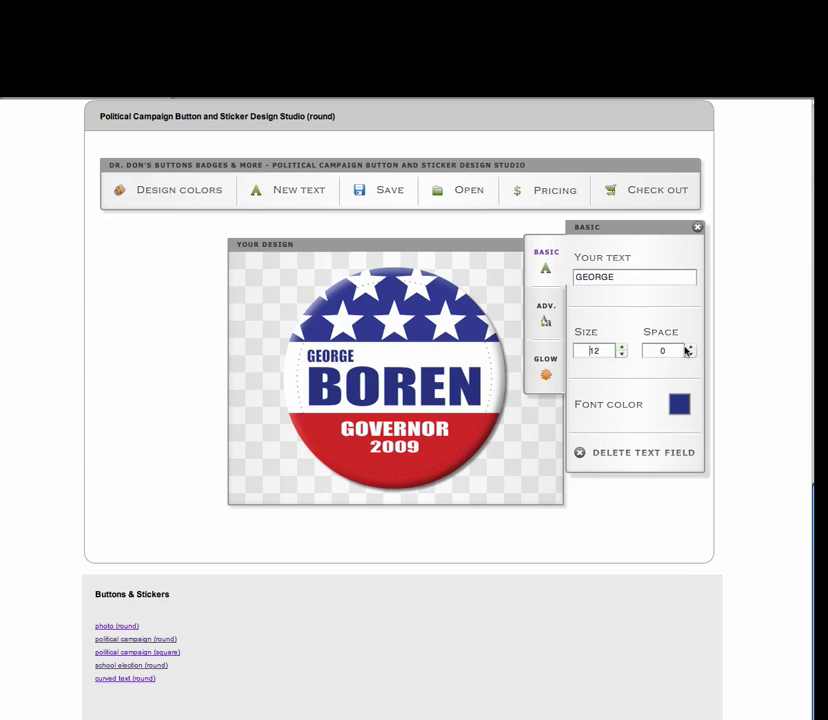
Set GEORGE's letter spacing to 0.2.
{"action": "left_click", "coordinate": [690, 347]}
{"action": "left_click", "coordinate": [690, 347]}
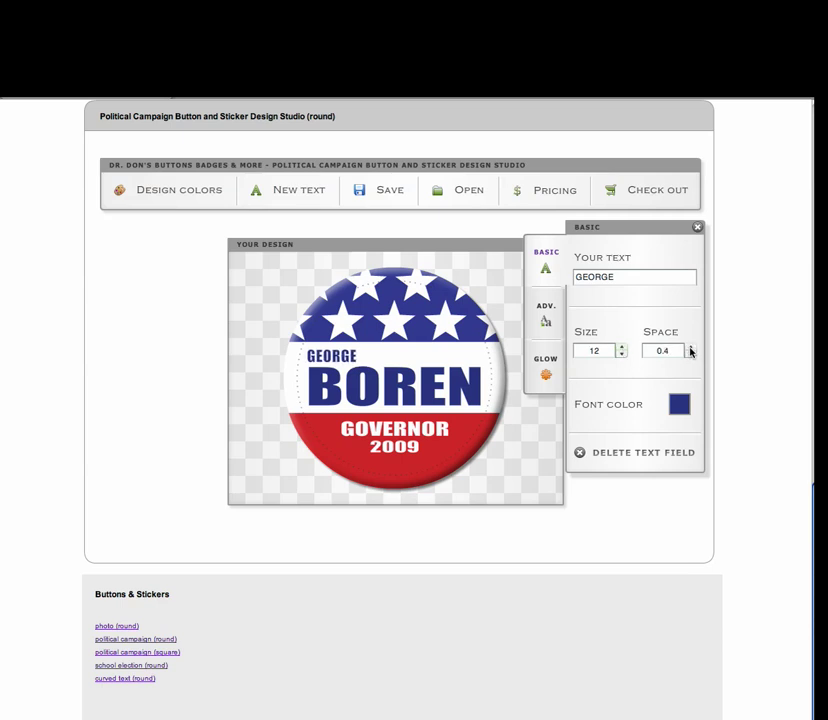
{"action": "left_click", "coordinate": [690, 347]}
{"action": "left_click", "coordinate": [690, 347]}
{"action": "left_click", "coordinate": [690, 355]}
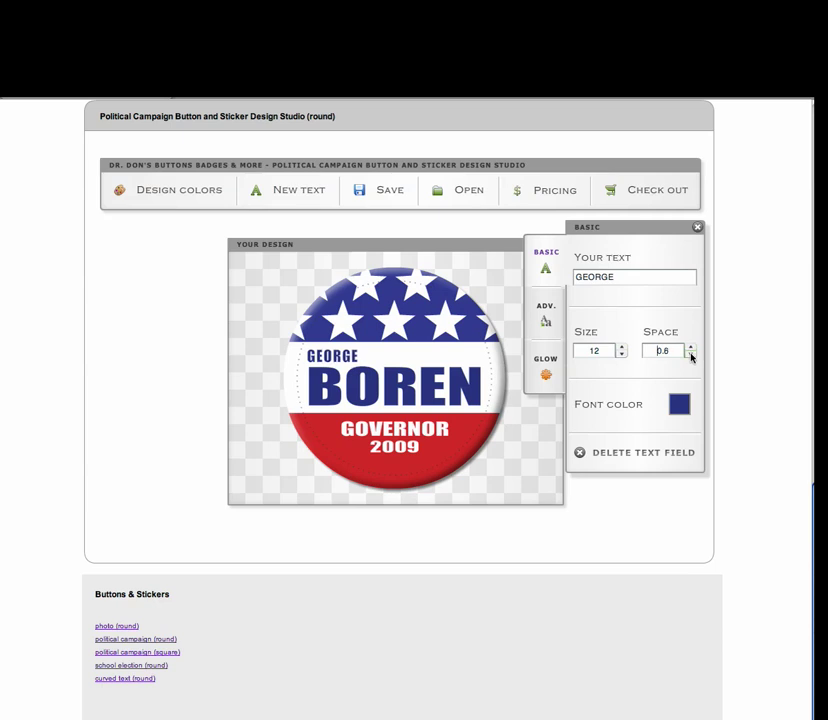
{"action": "left_click", "coordinate": [690, 355]}
{"action": "left_click", "coordinate": [690, 355]}
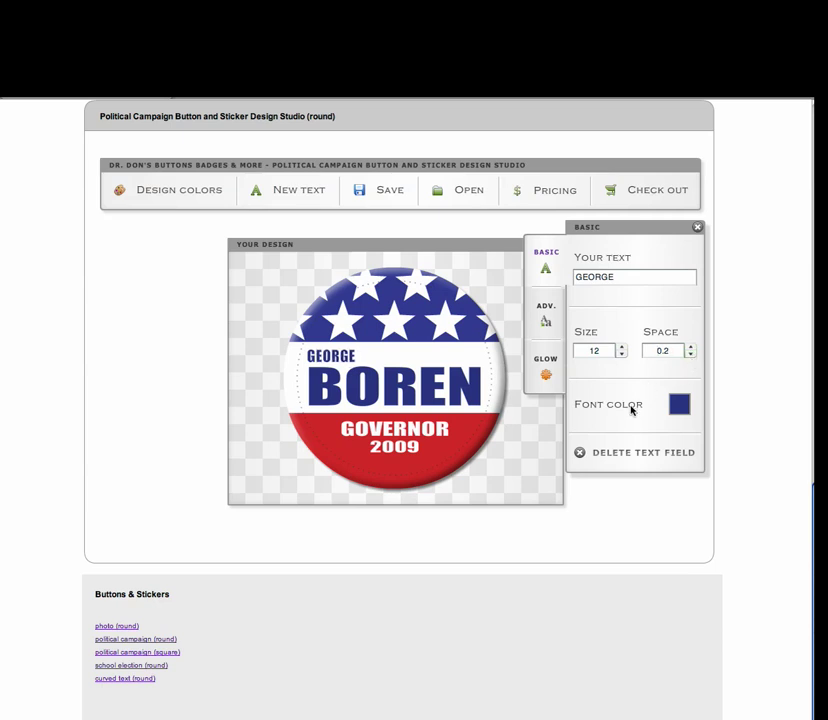
{"action": "left_click", "coordinate": [682, 410]}
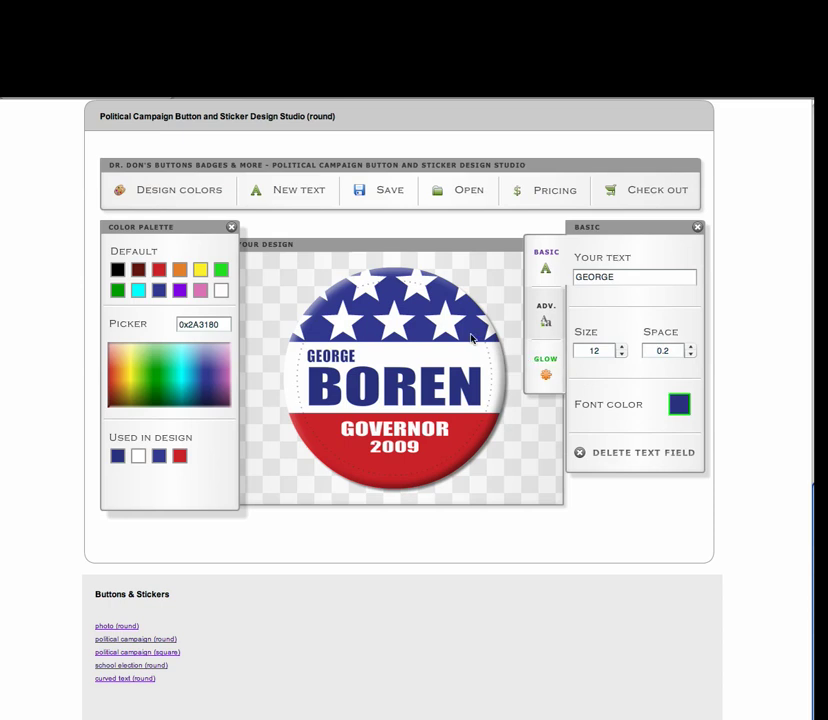
After trying other swatches, color GEORGE with the design's red (0xCC2229).
{"action": "left_click", "coordinate": [159, 272]}
{"action": "left_click", "coordinate": [179, 270]}
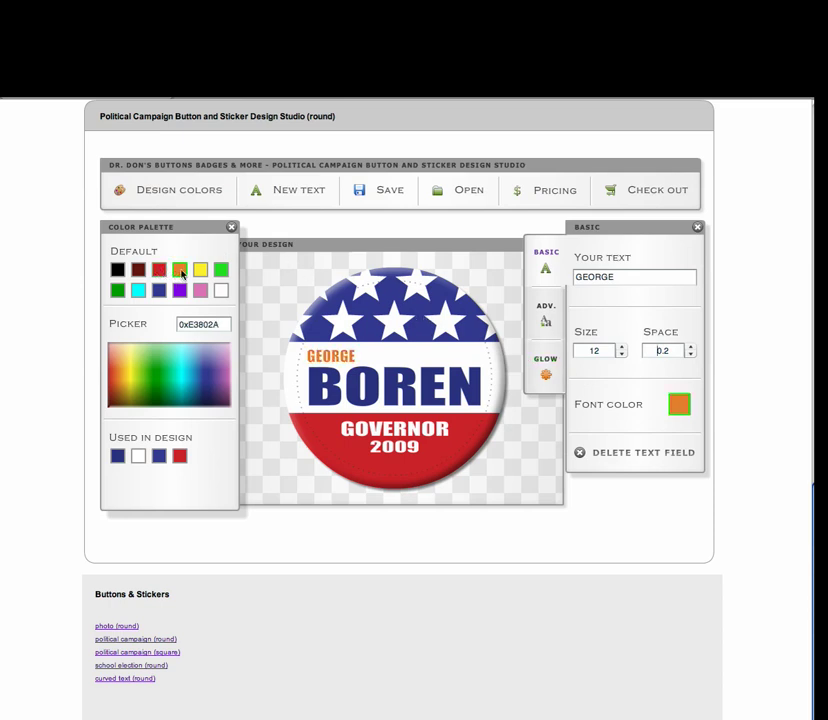
{"action": "left_click", "coordinate": [202, 272]}
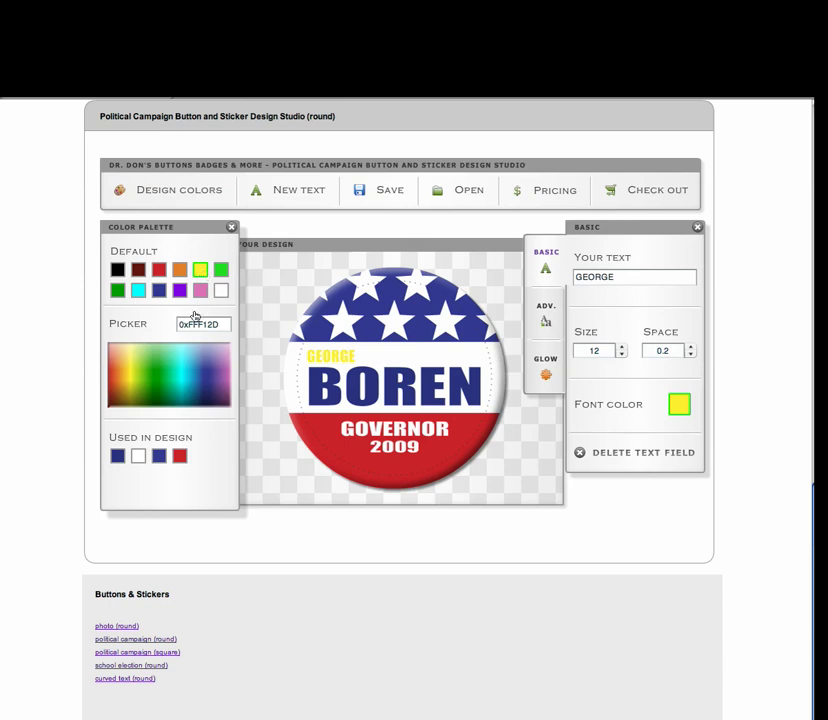
{"action": "left_click", "coordinate": [163, 358]}
{"action": "left_click_drag", "start_coordinate": [163, 358], "coordinate": [201, 387]}
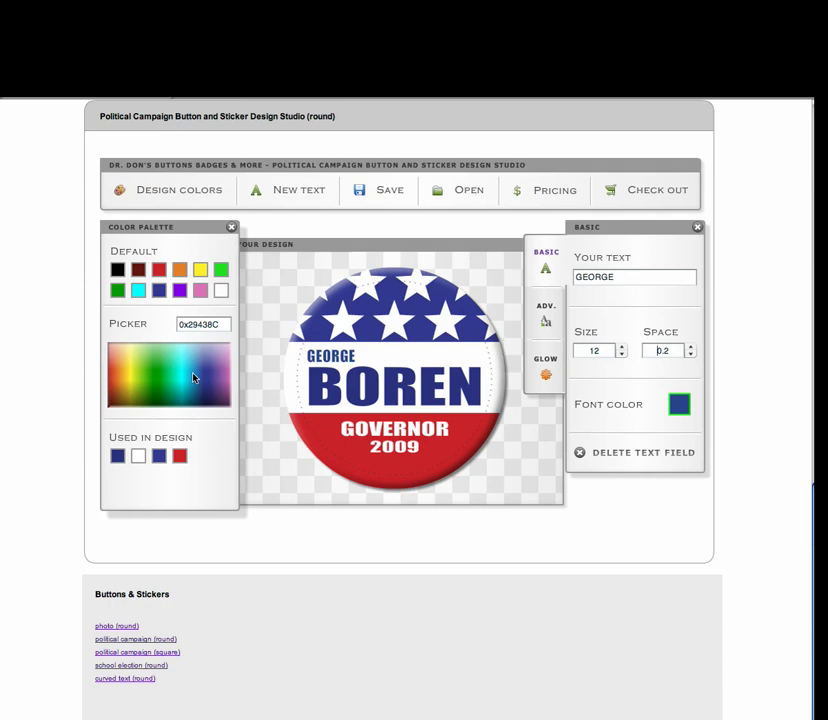
{"action": "left_click", "coordinate": [117, 457]}
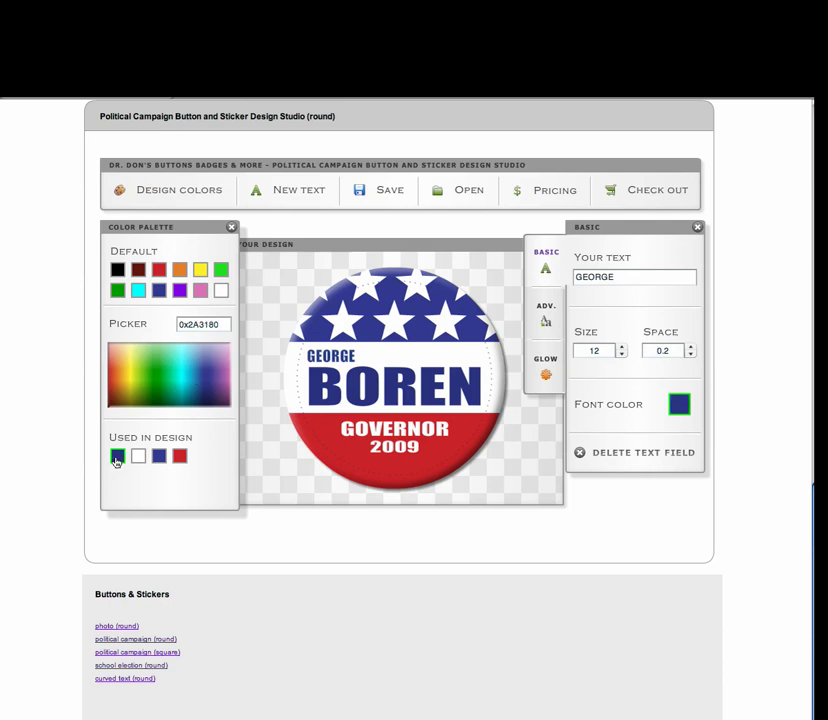
{"action": "left_click", "coordinate": [180, 457]}
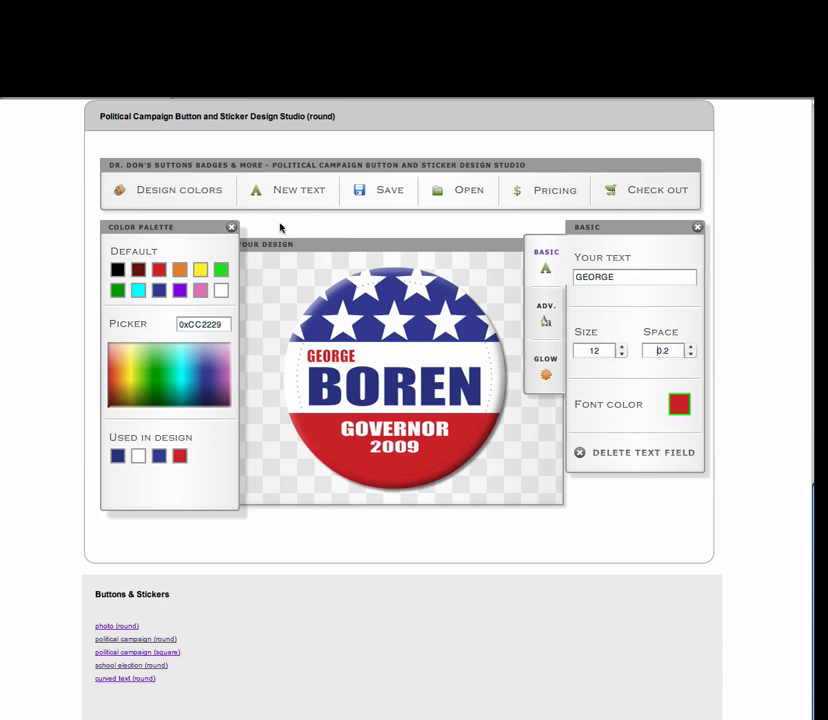
Try red, pink and green on the top star field, restore its blue, and add a new text line.
{"action": "left_click", "coordinate": [179, 197]}
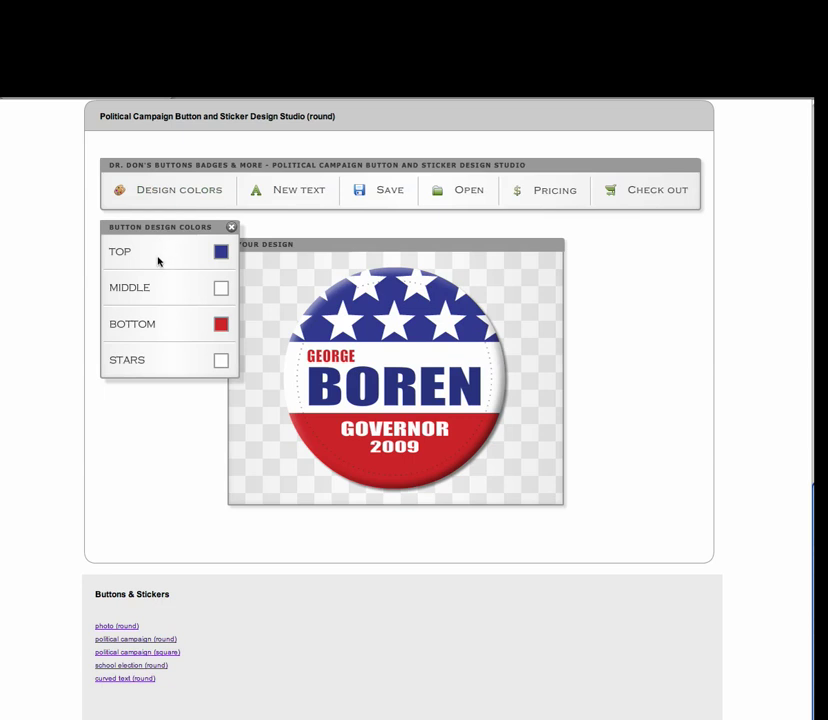
{"action": "left_click_drag", "start_coordinate": [172, 232], "coordinate": [166, 237]}
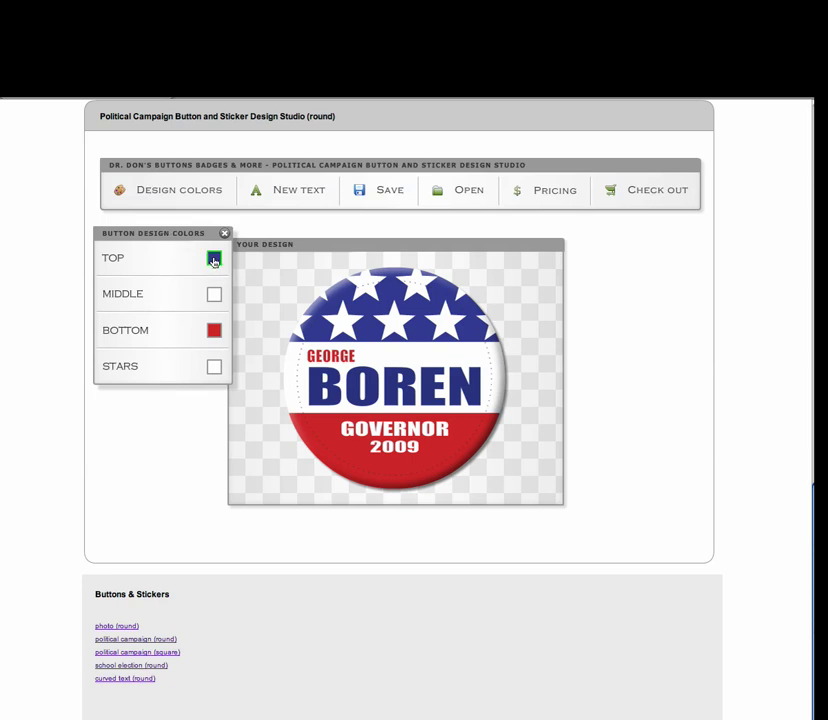
{"action": "left_click", "coordinate": [213, 260]}
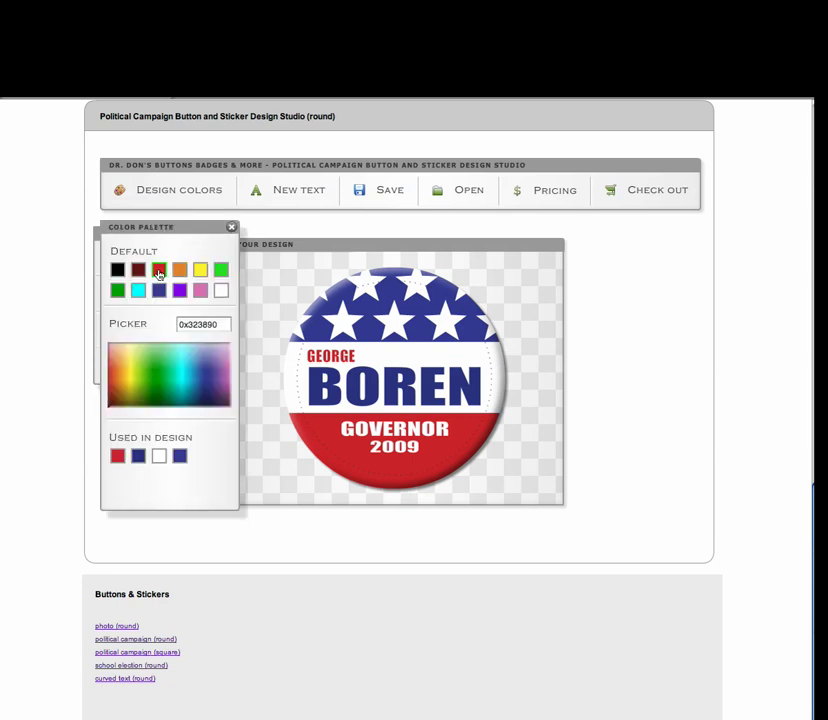
{"action": "left_click", "coordinate": [158, 272]}
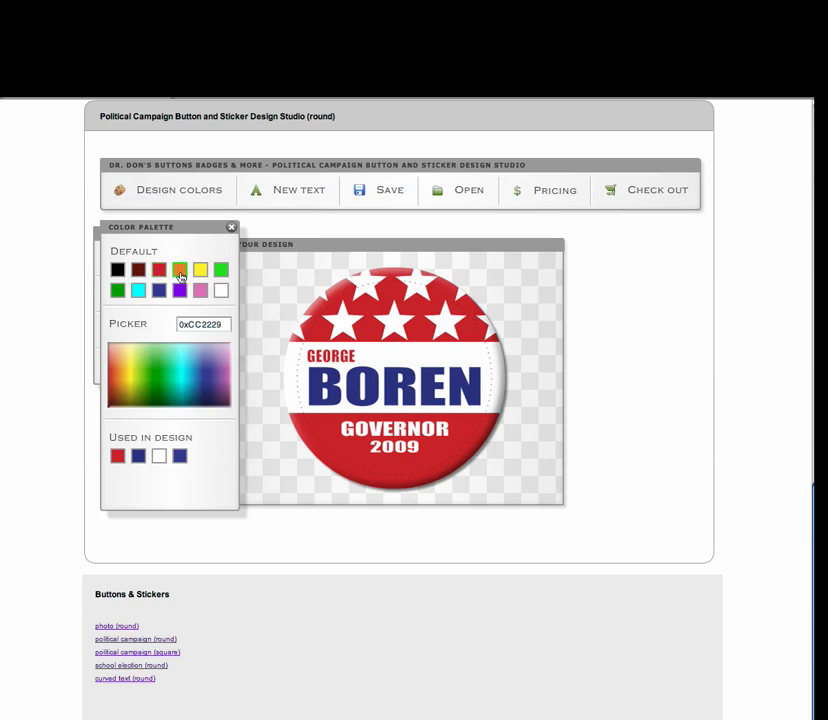
{"action": "left_click", "coordinate": [200, 290]}
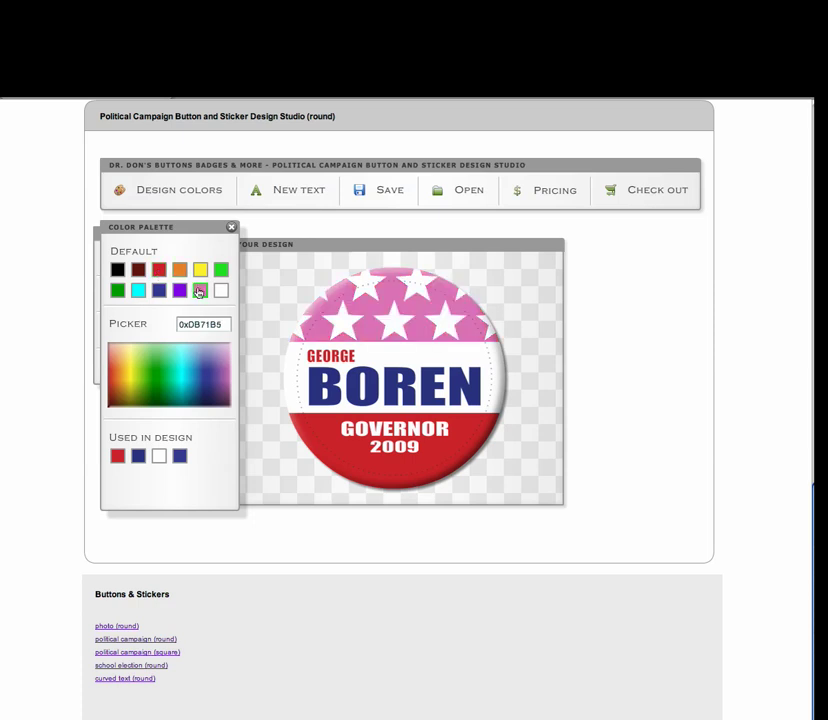
{"action": "mouse_move", "coordinate": [146, 362]}
{"action": "left_mouse_down"}
{"action": "mouse_move", "coordinate": [160, 352]}
{"action": "mouse_move", "coordinate": [160, 362]}
{"action": "mouse_move", "coordinate": [156, 352]}
{"action": "left_mouse_up"}
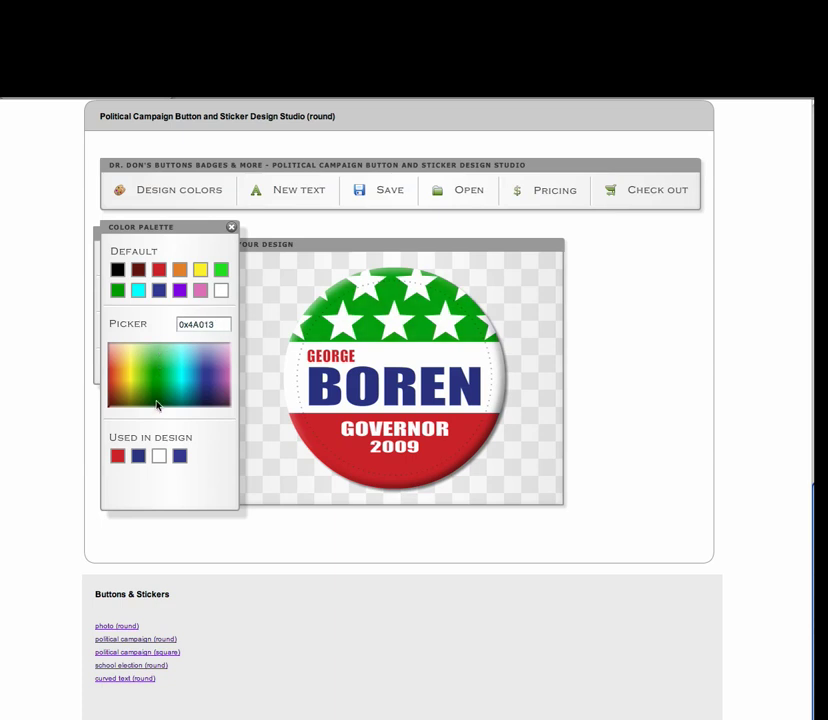
{"action": "left_click", "coordinate": [135, 459]}
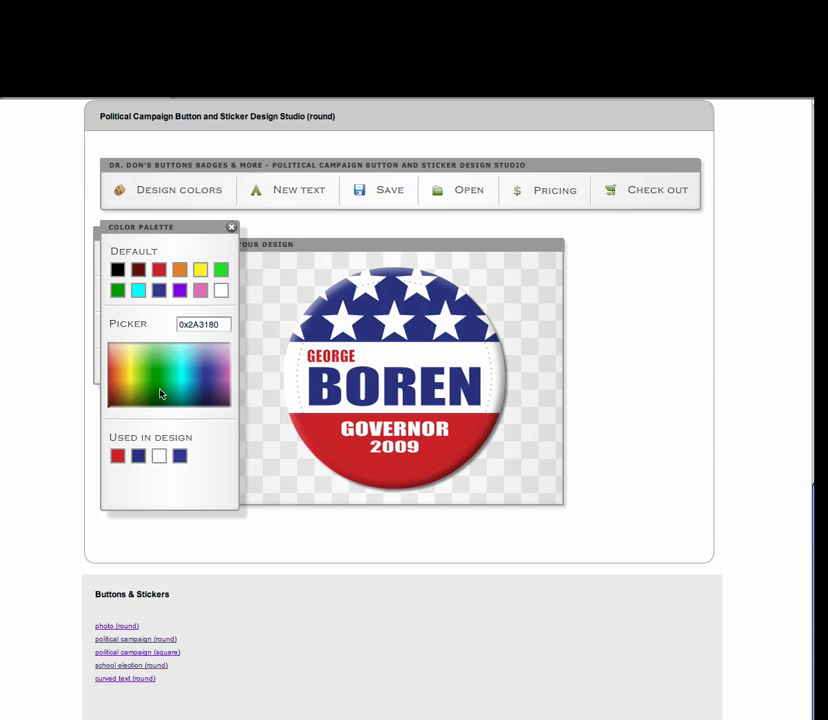
{"action": "left_click", "coordinate": [296, 195]}
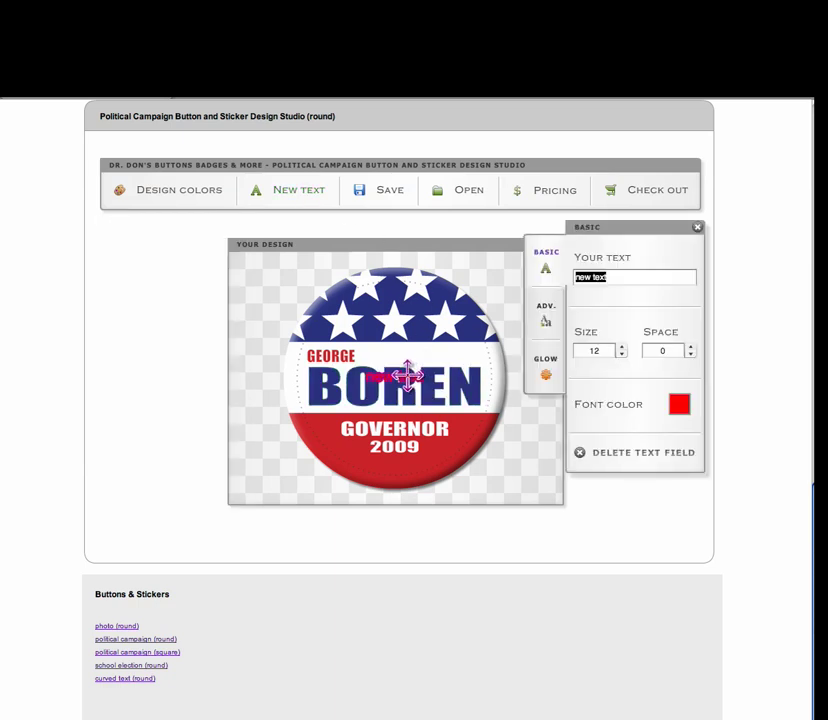
Place a new line reading 'VOTE FOR' just before GEORGE.
{"action": "left_click_drag", "start_coordinate": [407, 376], "coordinate": [424, 352]}
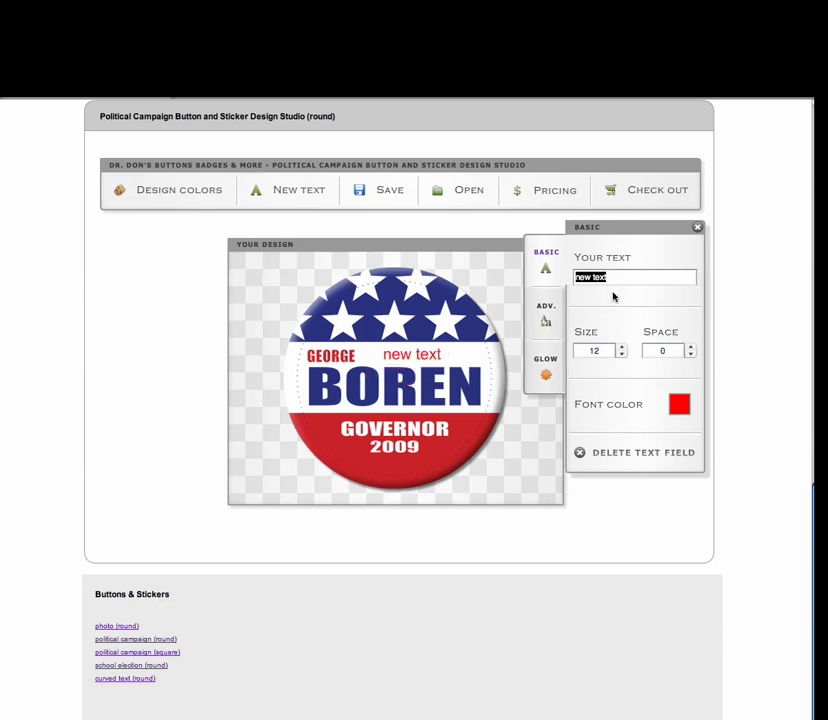
{"action": "type", "text": "V"}
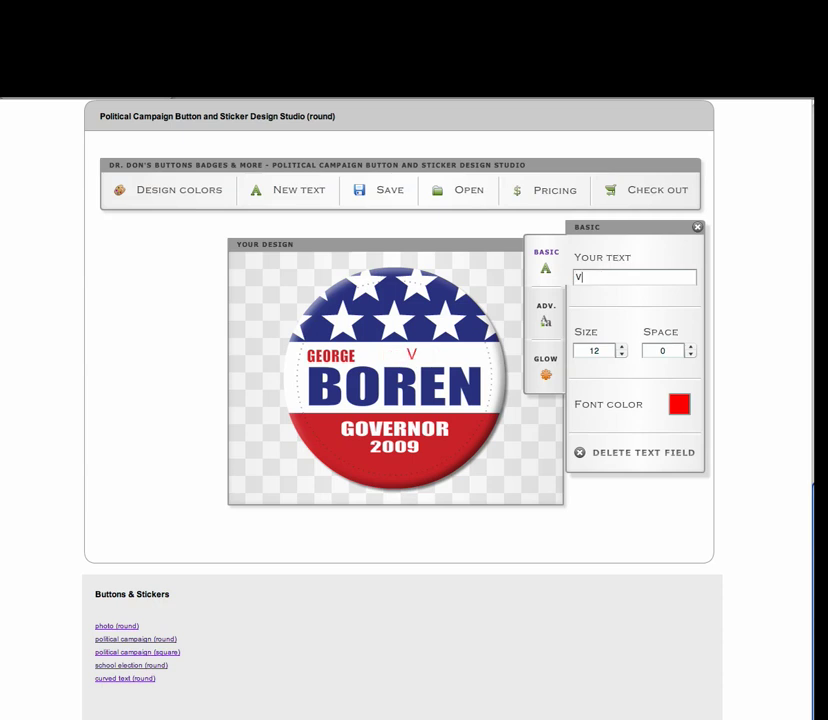
{"action": "type", "text": "OTE FOR"}
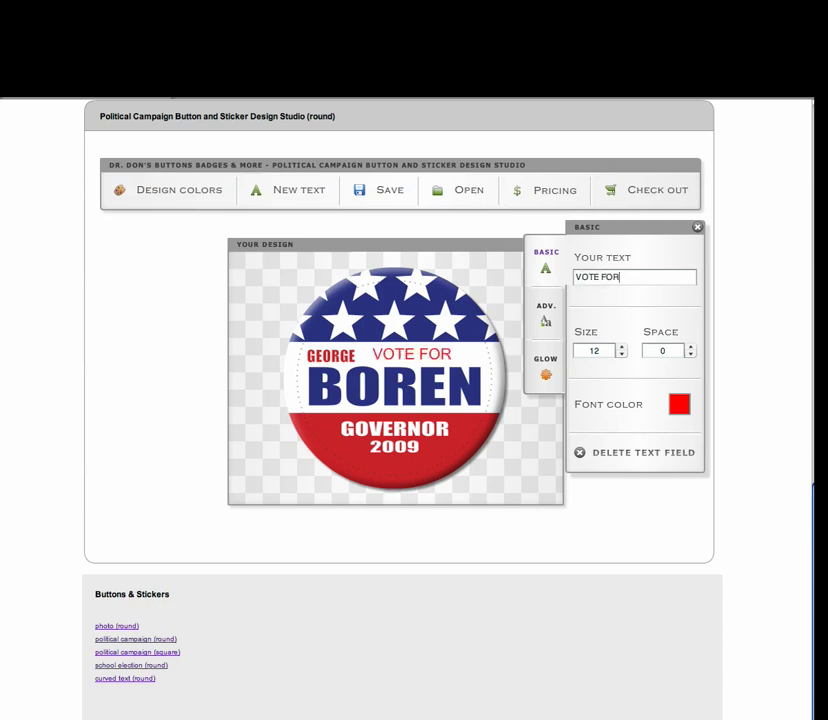
{"action": "left_click", "coordinate": [330, 353]}
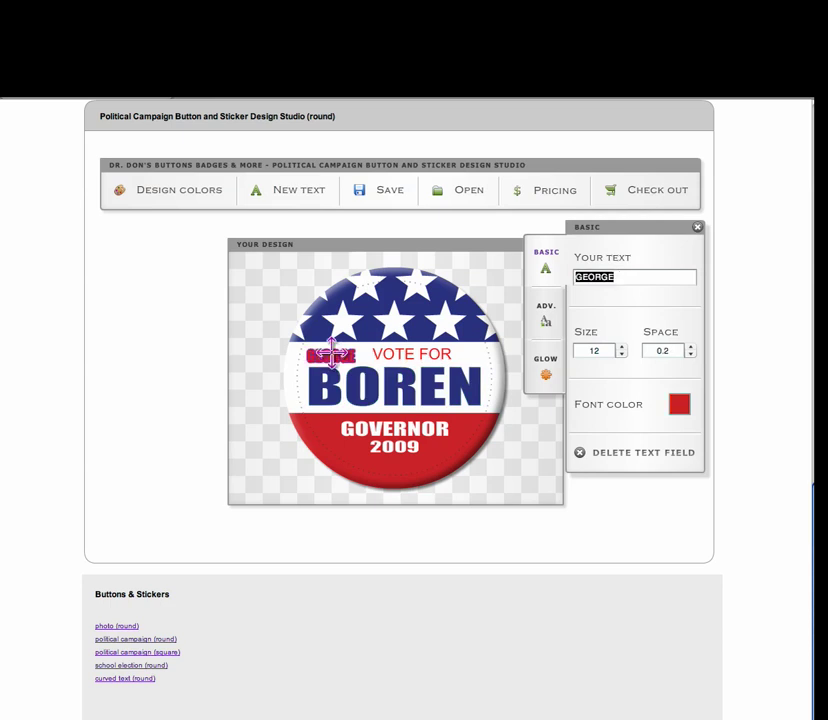
{"action": "left_click_drag", "start_coordinate": [330, 353], "coordinate": [365, 348]}
Reduce the VOTE FOR text to size 11.
{"action": "left_click", "coordinate": [410, 350]}
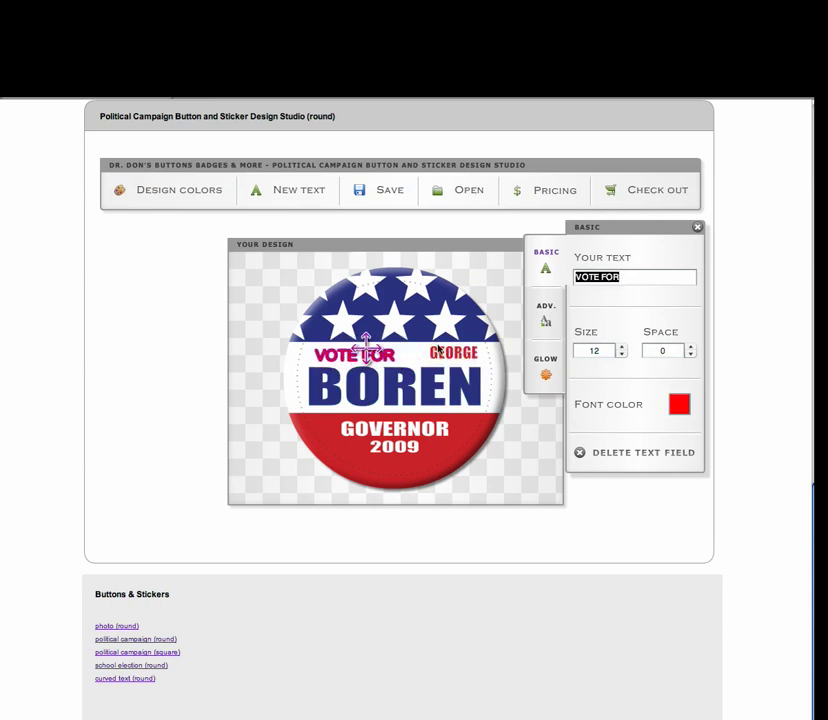
{"action": "left_click", "coordinate": [440, 350]}
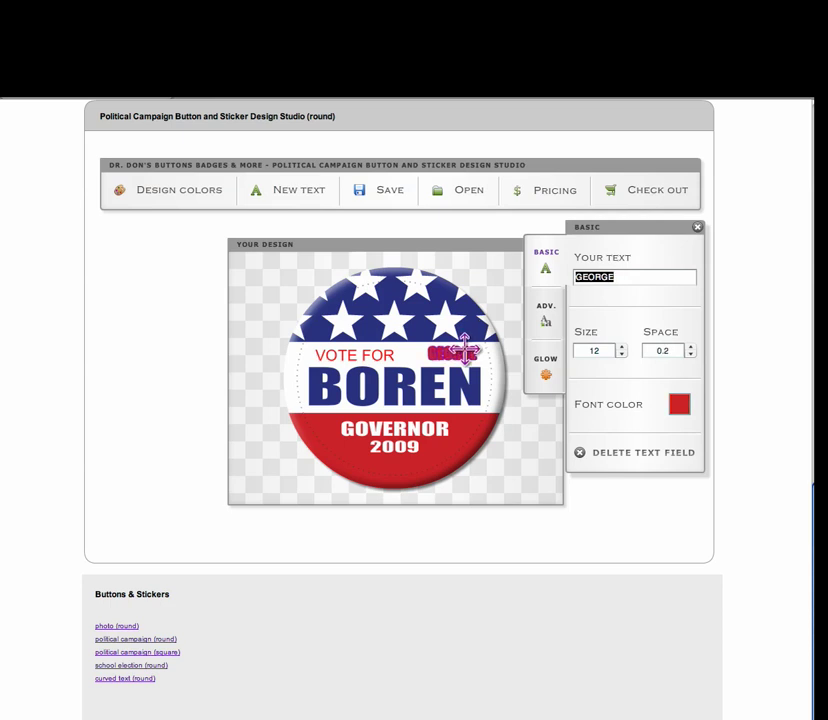
{"action": "left_click", "coordinate": [383, 352]}
{"action": "left_click", "coordinate": [621, 355]}
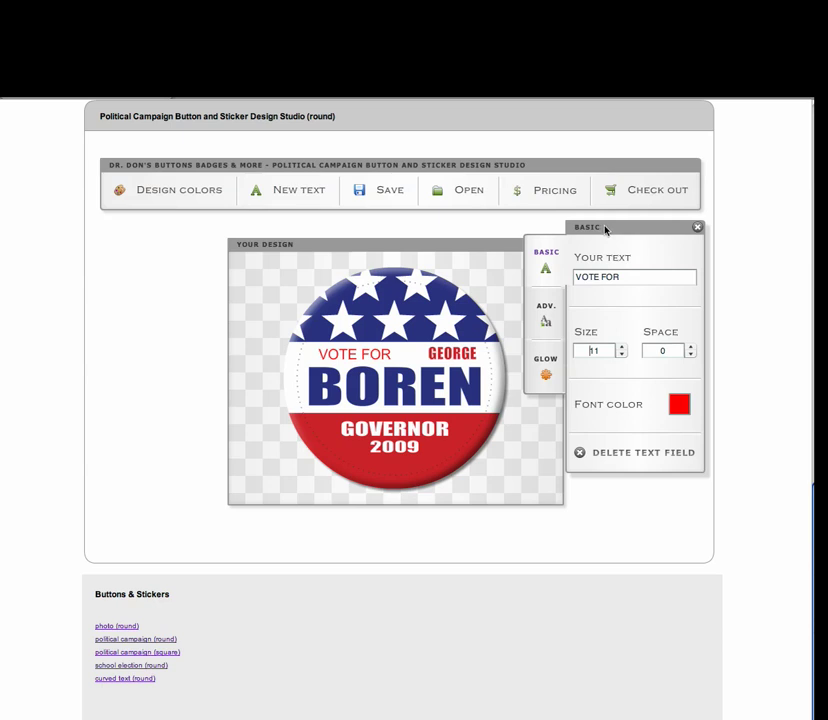
Save the campaign button design with the name 'AAA'.
{"action": "left_click", "coordinate": [389, 195]}
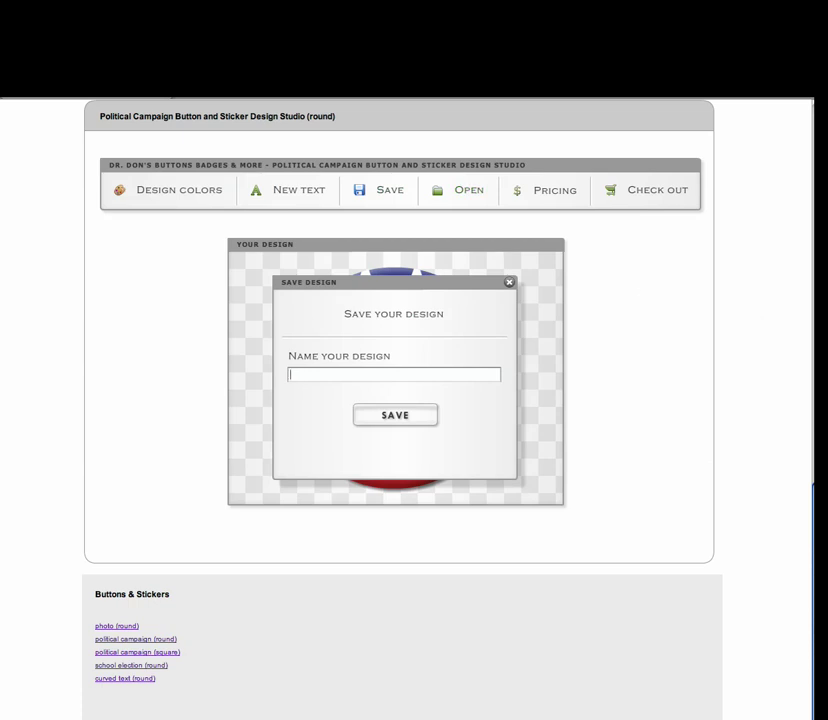
{"action": "type", "text": "AAA"}
{"action": "left_click", "coordinate": [385, 416]}
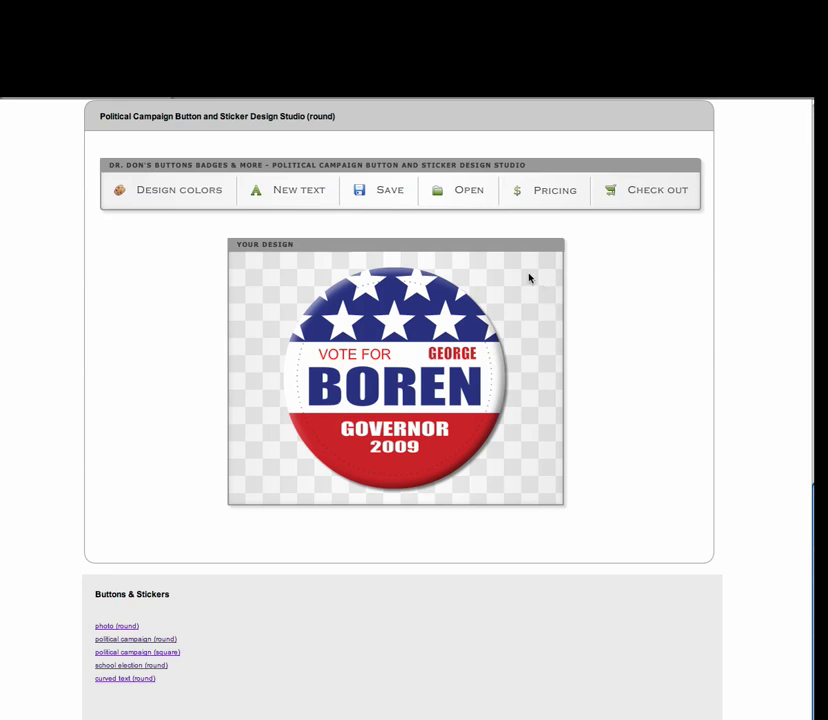
Reopen the 'AAA' design, reloading the GEORGE BOREN Governor 2009 button.
{"action": "left_click", "coordinate": [471, 195]}
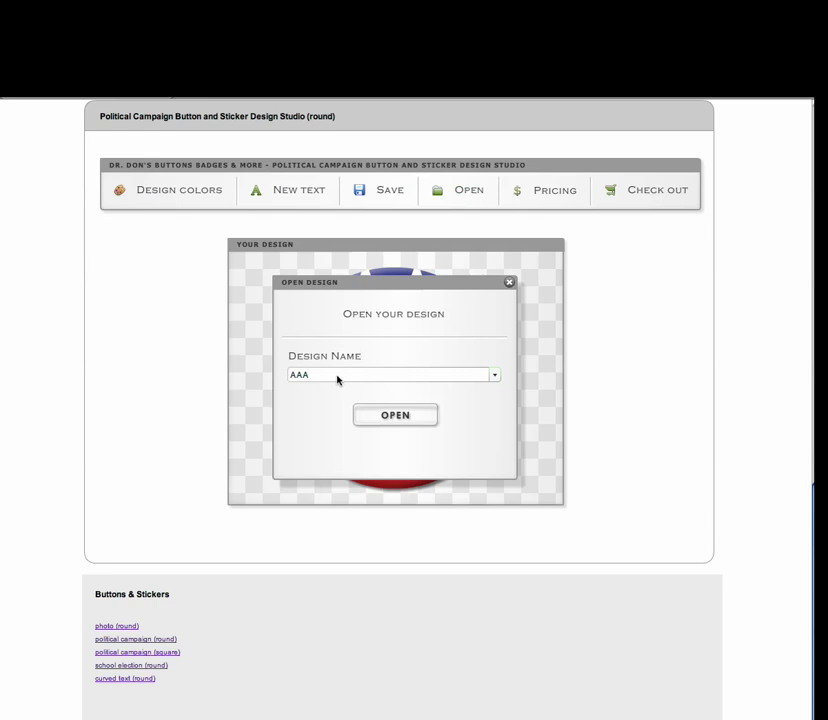
{"action": "left_click", "coordinate": [397, 417]}
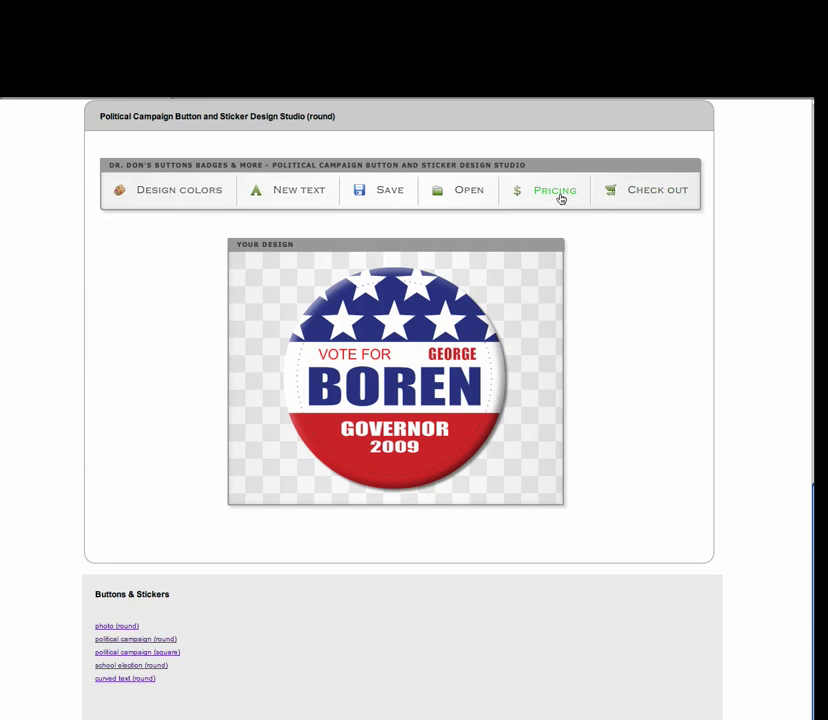
Go to checkout and order 250 buttons at 2-1/4 inch for $177.
{"action": "left_click", "coordinate": [651, 196]}
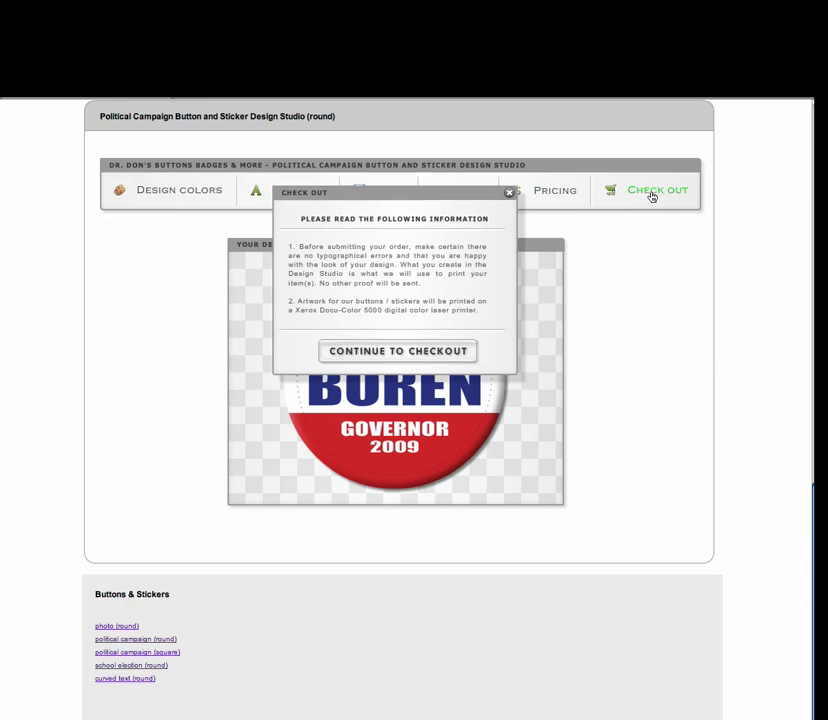
{"action": "left_click", "coordinate": [395, 352]}
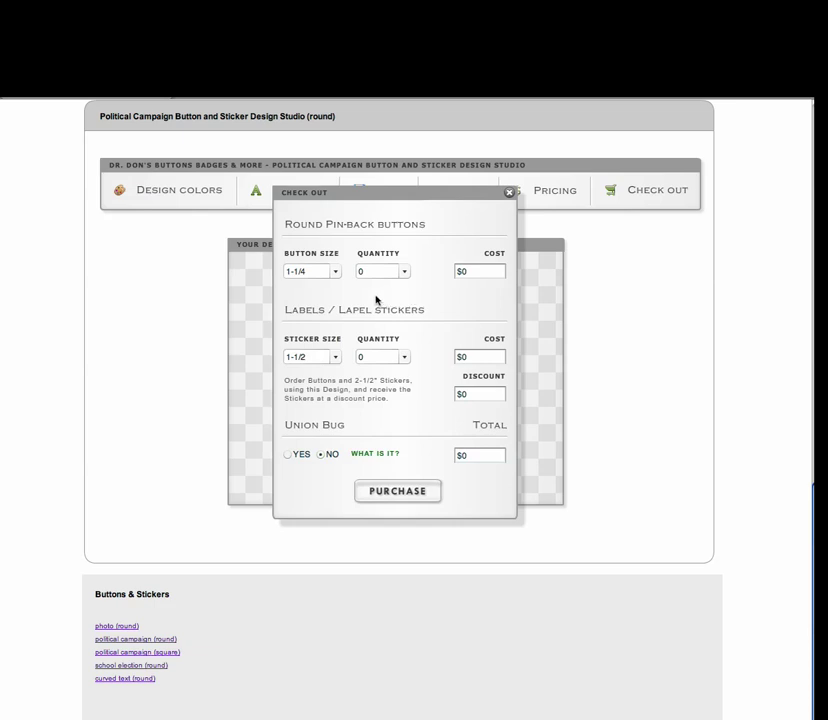
{"action": "left_click", "coordinate": [306, 274]}
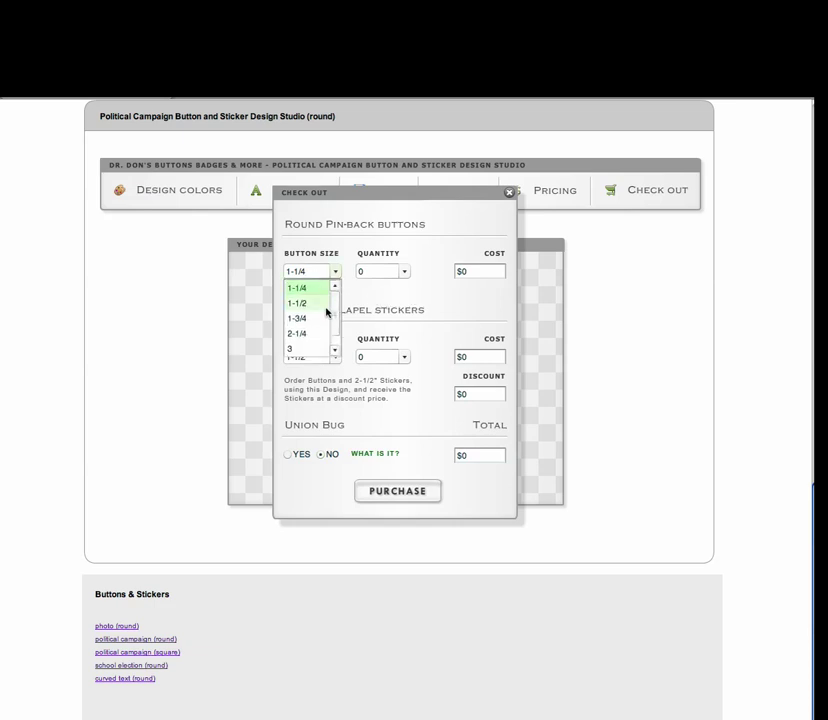
{"action": "scroll", "coordinate": [333, 328], "scroll_direction": "down", "scroll_amount": 1}
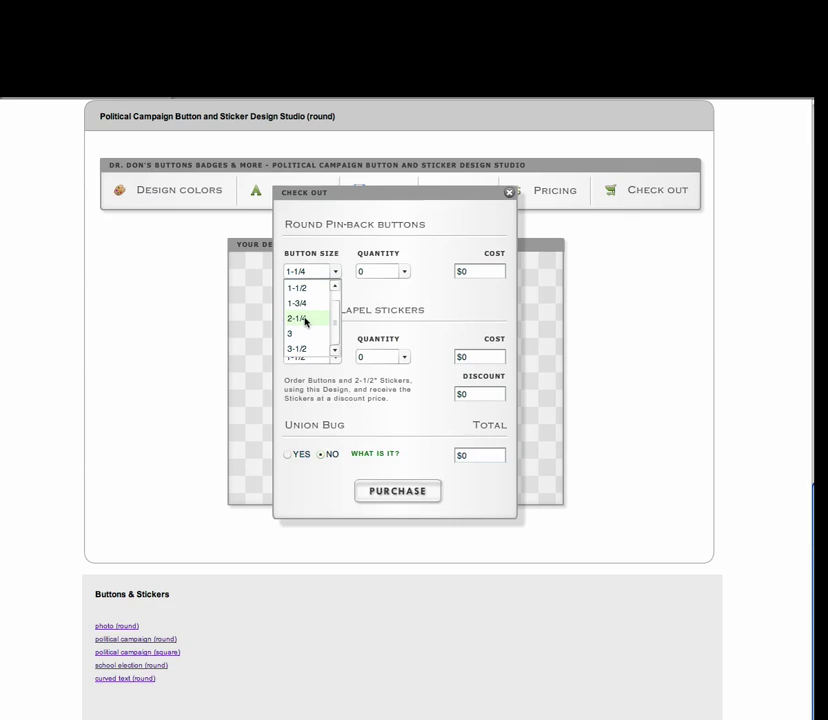
{"action": "left_click", "coordinate": [305, 321]}
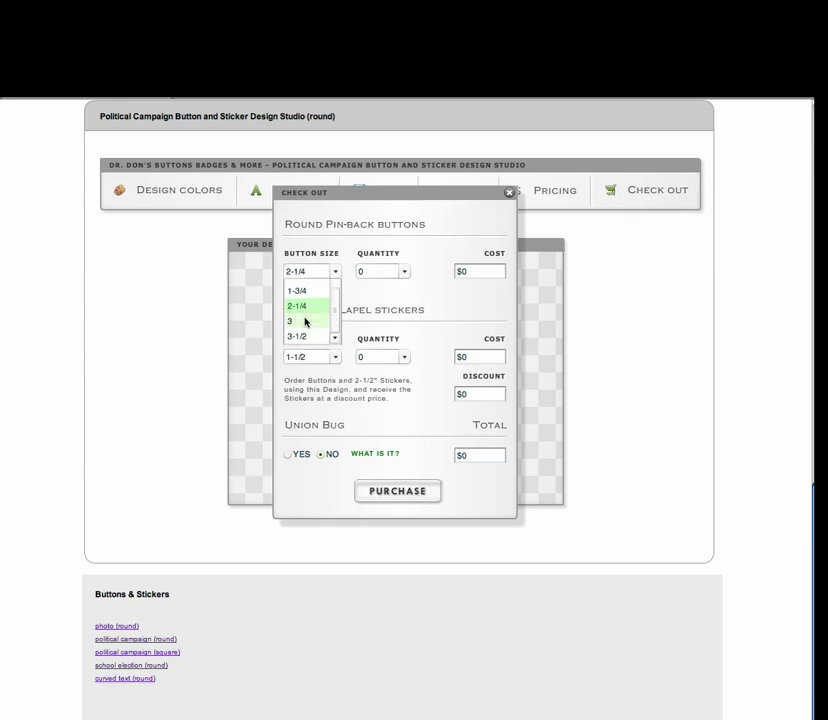
{"action": "left_click", "coordinate": [380, 276]}
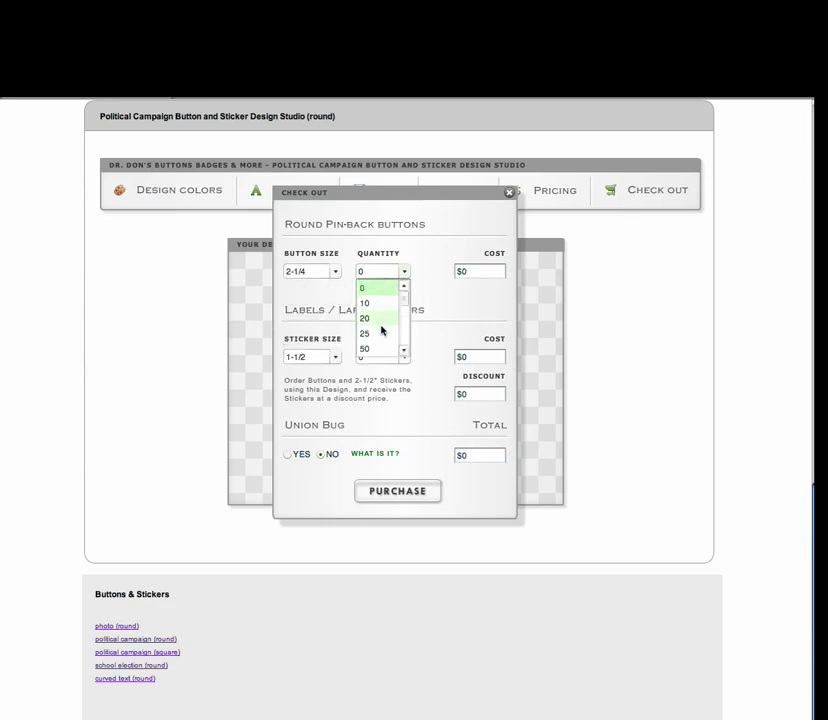
{"action": "left_click_drag", "start_coordinate": [405, 307], "coordinate": [405, 318]}
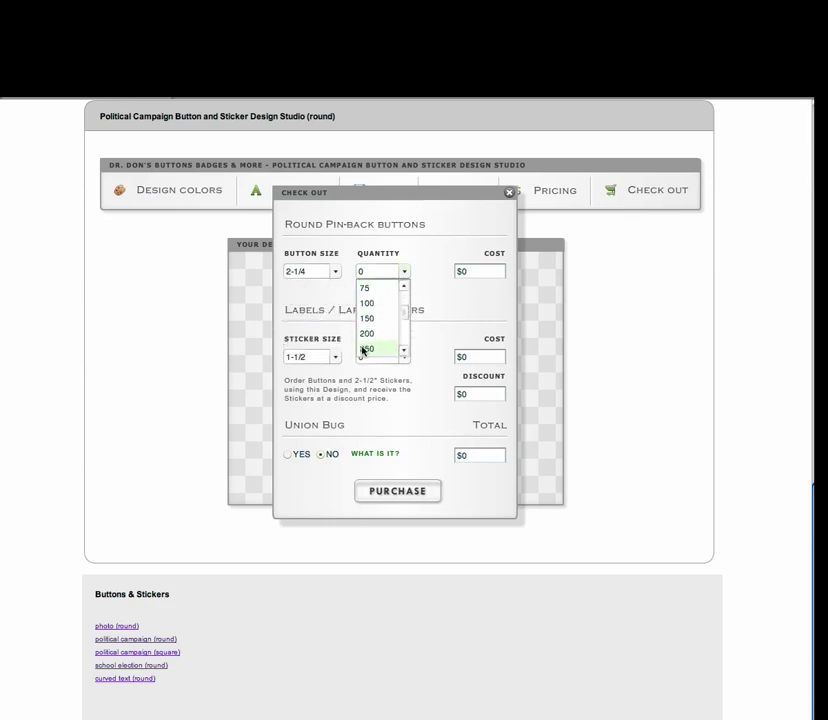
{"action": "left_click", "coordinate": [368, 348]}
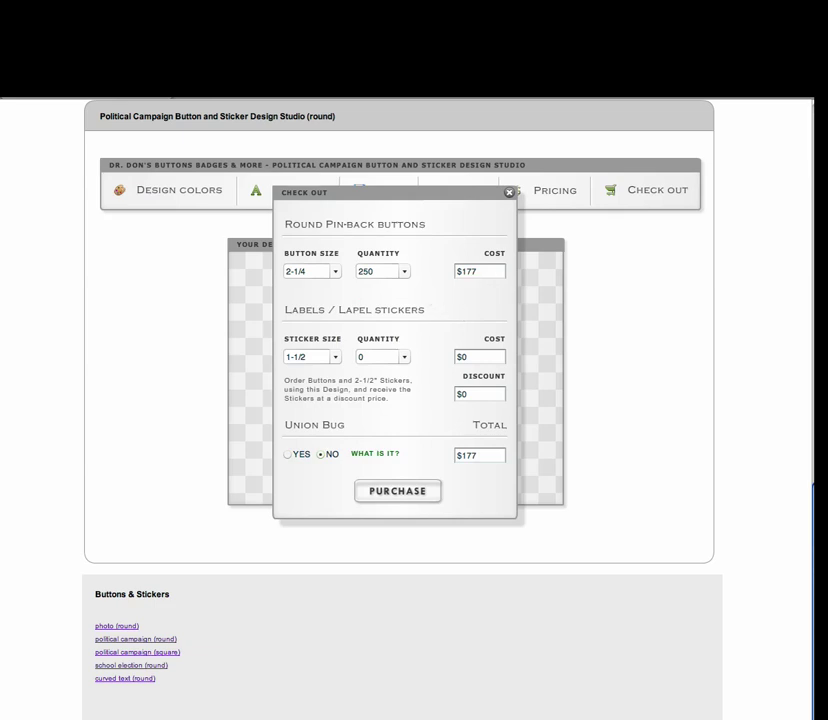
Add 250 stickers at 2-1/2 inch for a $216.95 total and purchase.
{"action": "left_click", "coordinate": [314, 359]}
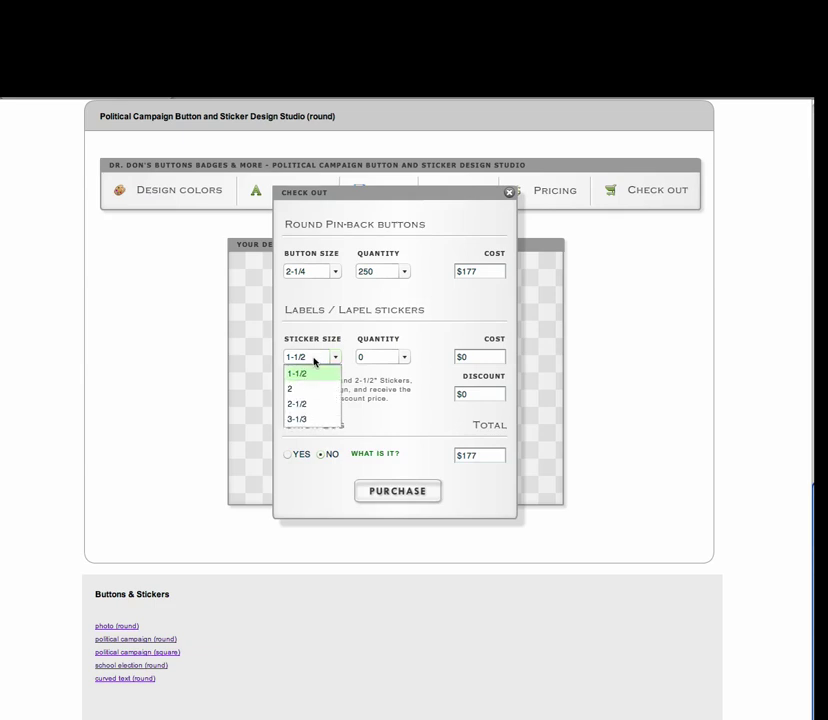
{"action": "left_click", "coordinate": [308, 404]}
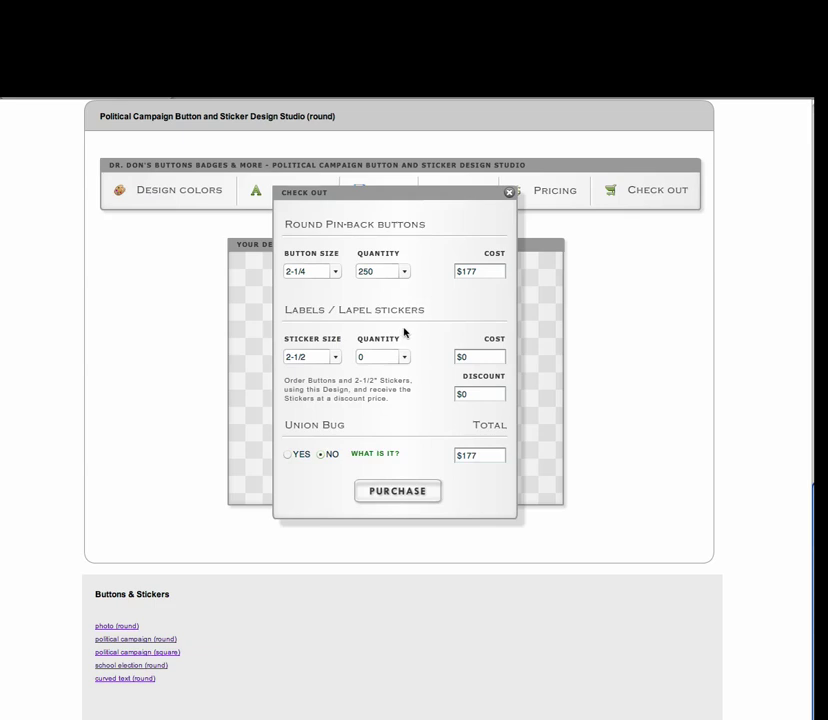
{"action": "left_click", "coordinate": [375, 357]}
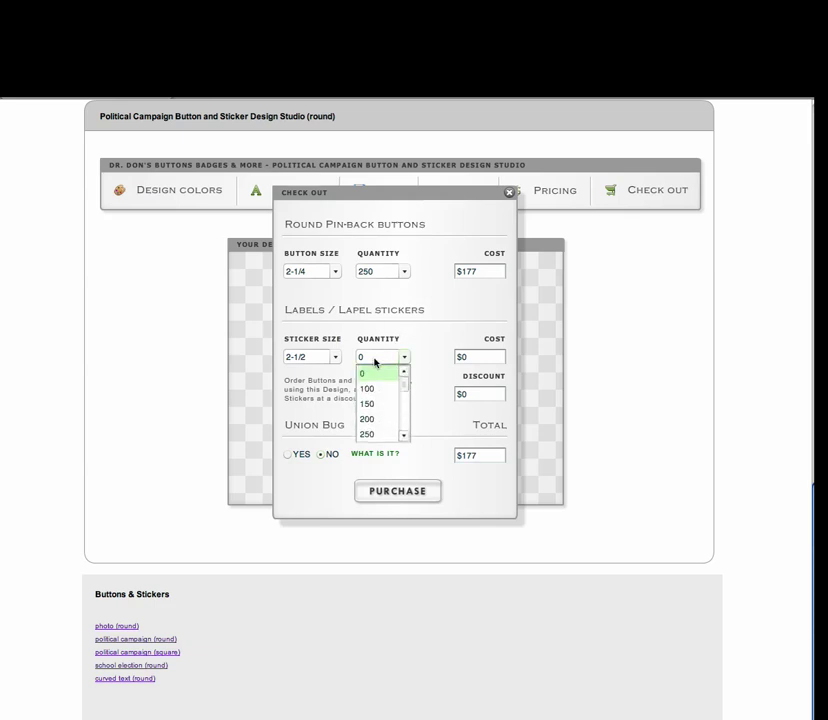
{"action": "left_click", "coordinate": [375, 435]}
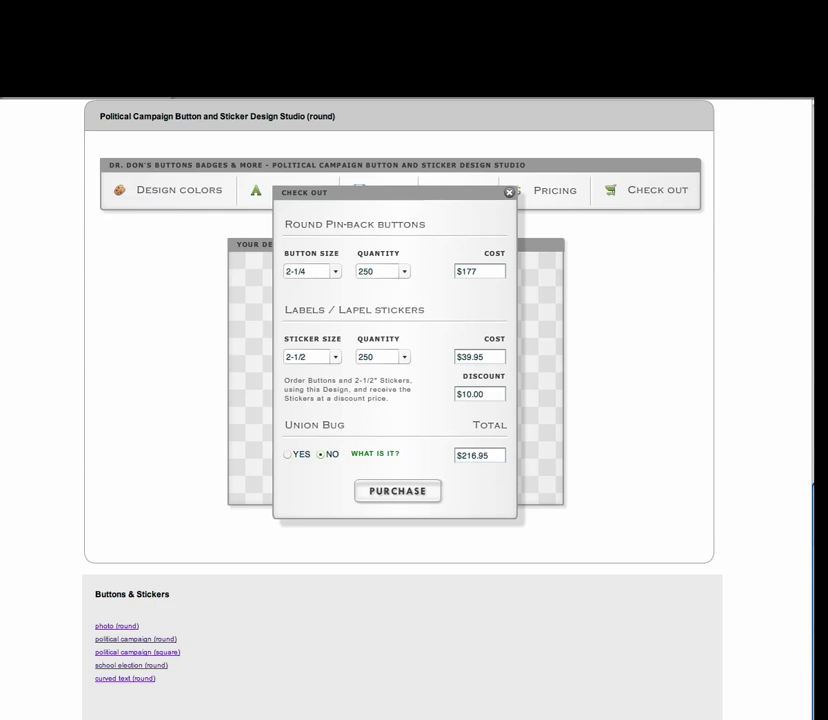
{"action": "left_click", "coordinate": [397, 491]}
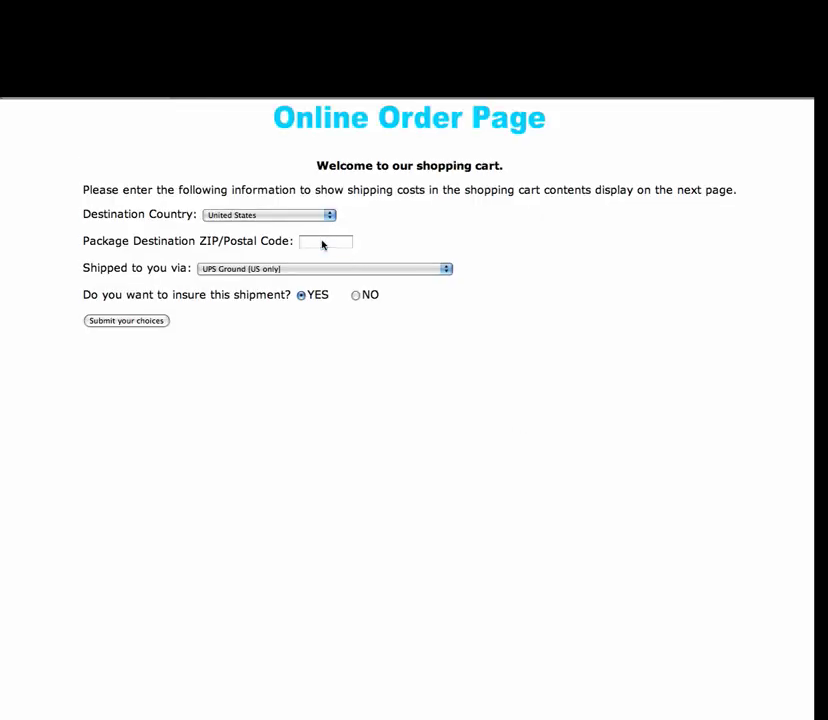
Enter the destination ZIP code, choose UPS Next Day Air, and view the $251.59 cart.
{"action": "left_click", "coordinate": [322, 242]}
{"action": "type", "text": "85308"}
{"action": "left_click", "coordinate": [312, 366]}
{"action": "left_click", "coordinate": [240, 269]}
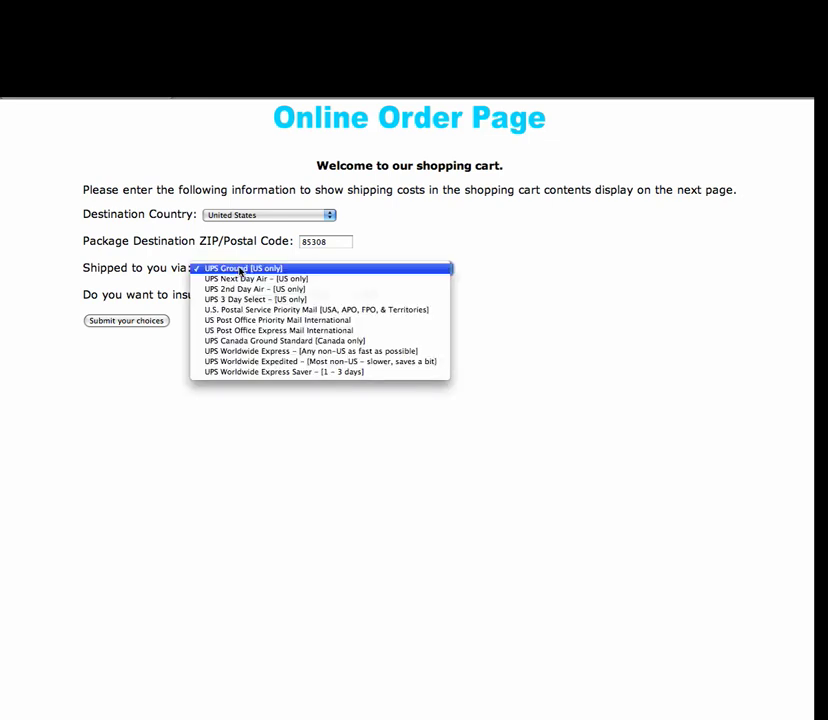
{"action": "left_click", "coordinate": [248, 281]}
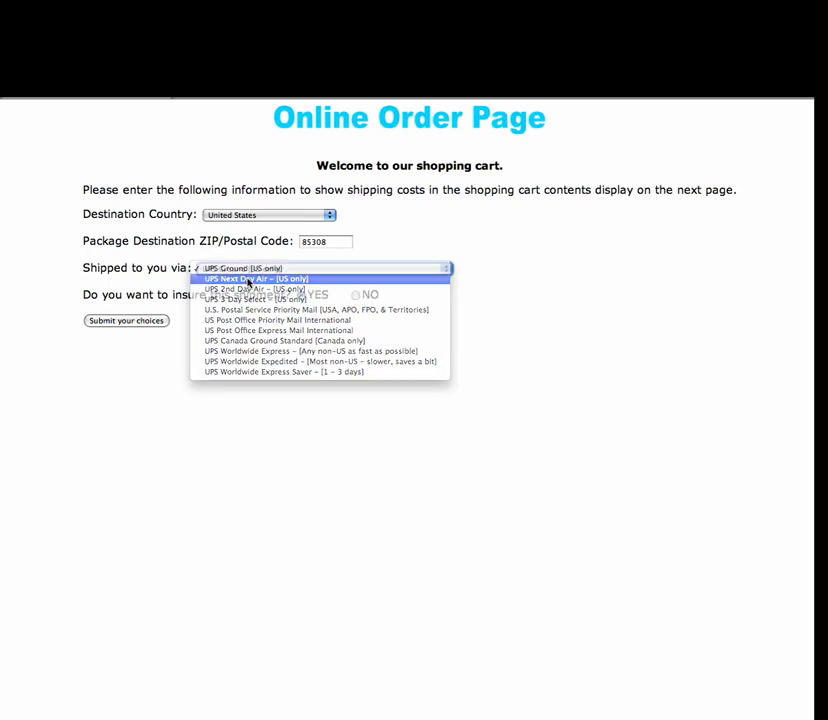
{"action": "left_click", "coordinate": [126, 321]}
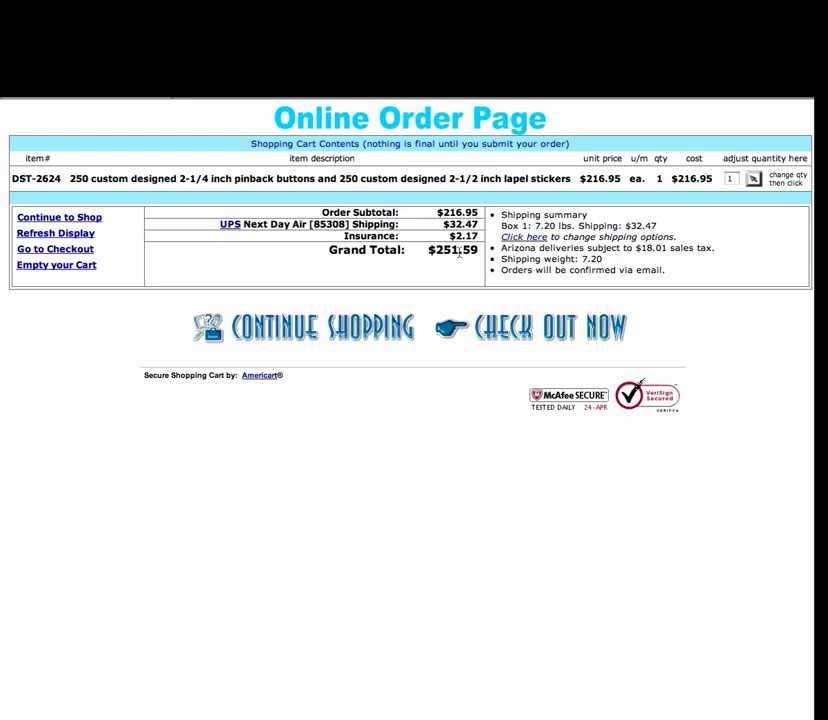
Check out the cart choosing credit card payment shipped to the billing address ($269.60 total with $18.01 tax).
{"action": "left_click", "coordinate": [542, 327]}
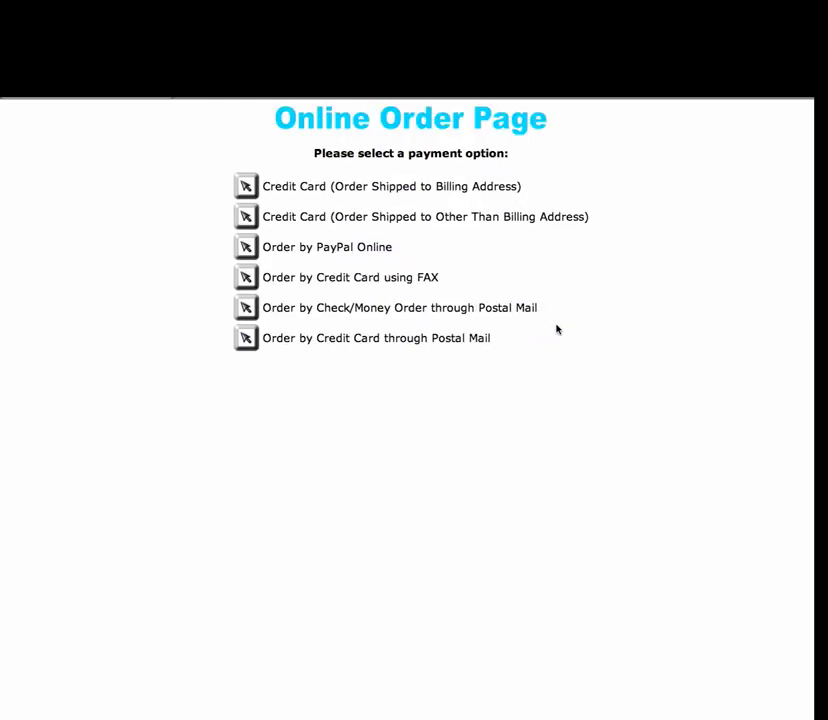
{"action": "left_click", "coordinate": [245, 188]}
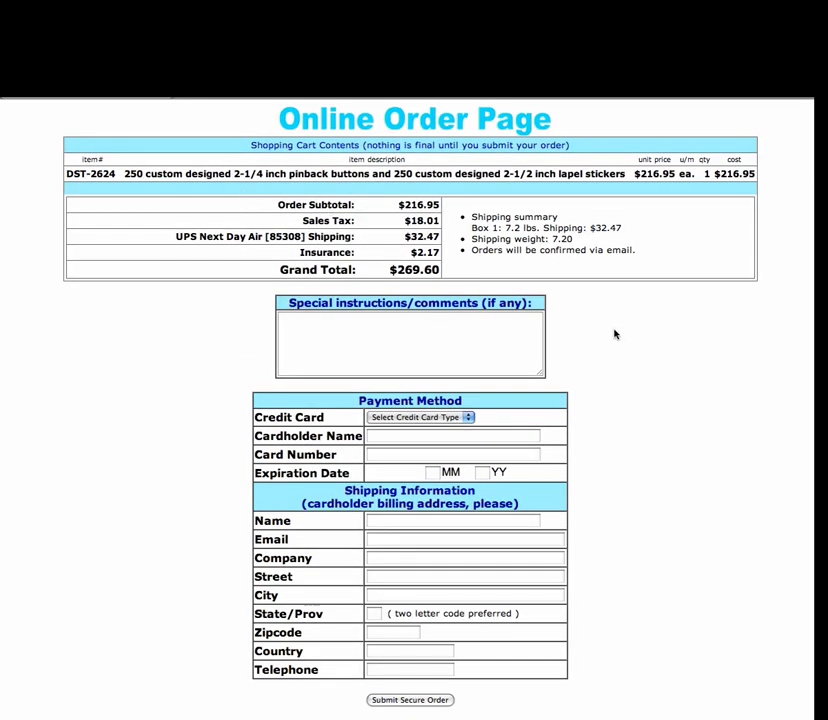